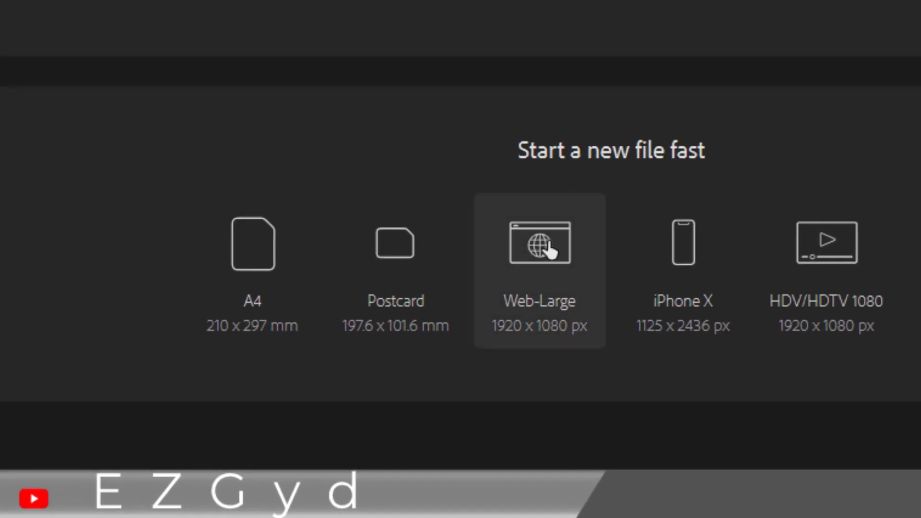
# Start a Web-Large document with a rectangle whose top-left corner is rounded.
pyautogui.click(548, 247)
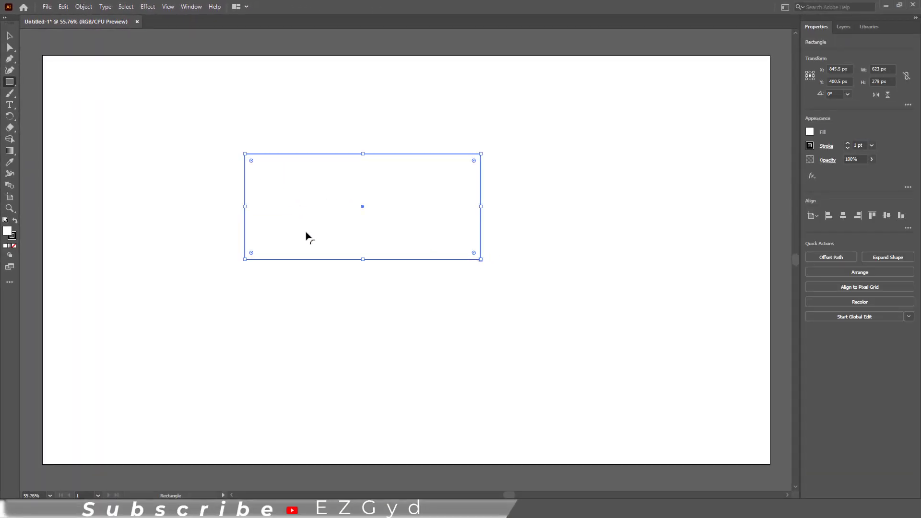
pyautogui.click(10, 48)
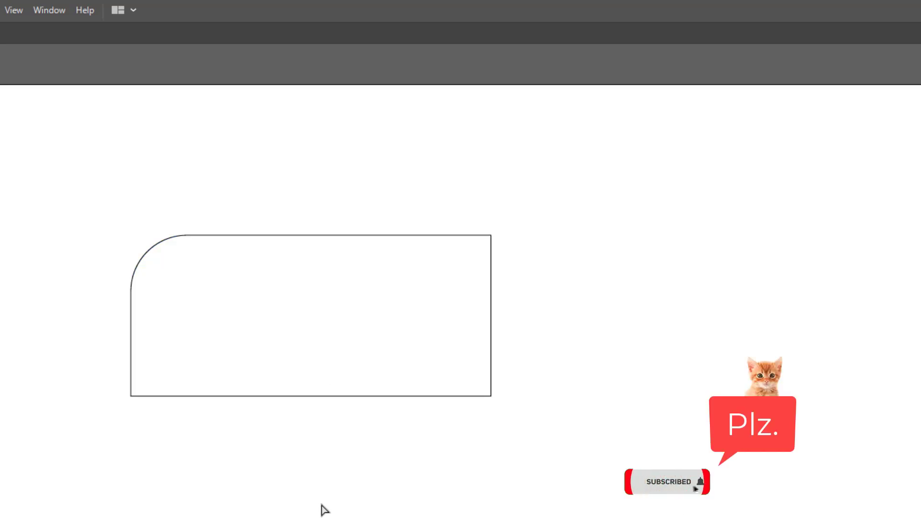
pyautogui.click(290, 368)
# Move the rounded rectangle toward the top-left and draw a new square beside it.
pyautogui.moveTo(265, 333); pyautogui.dragTo(29, 250)
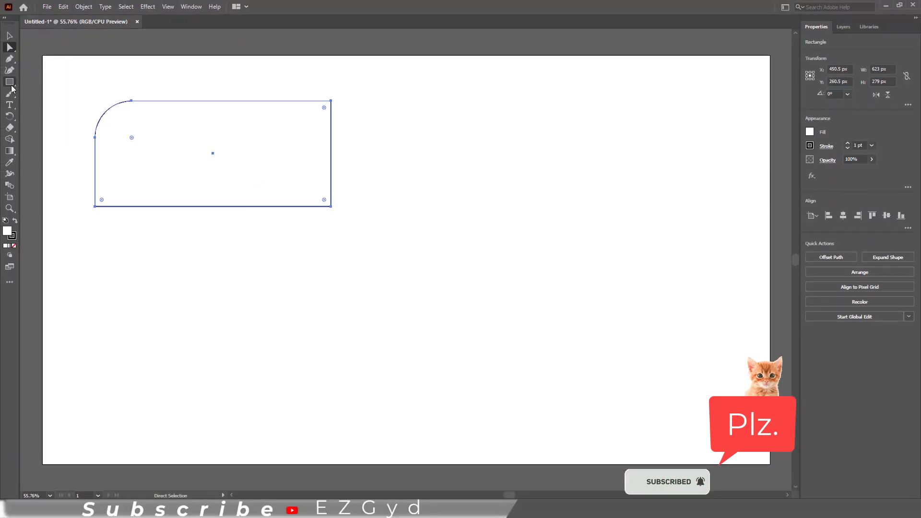
pyautogui.click(11, 85)
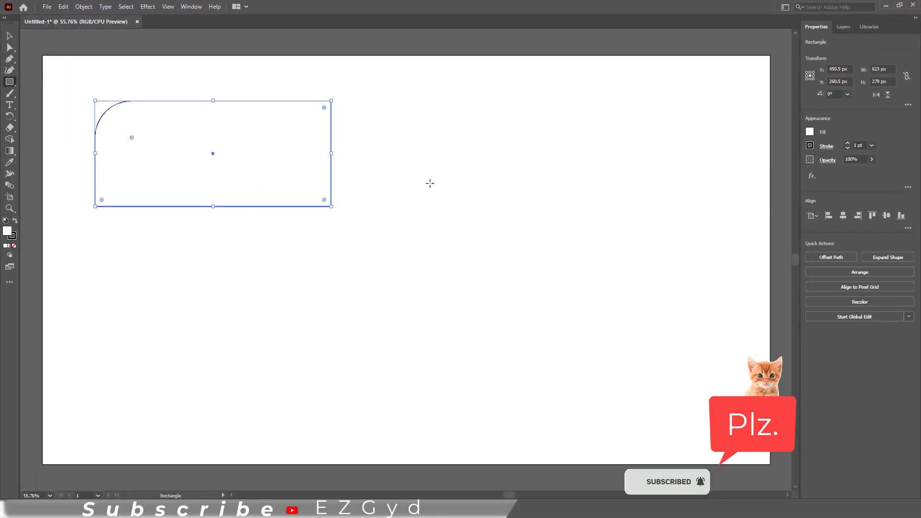
pyautogui.moveTo(425, 182); pyautogui.dragTo(564, 316)
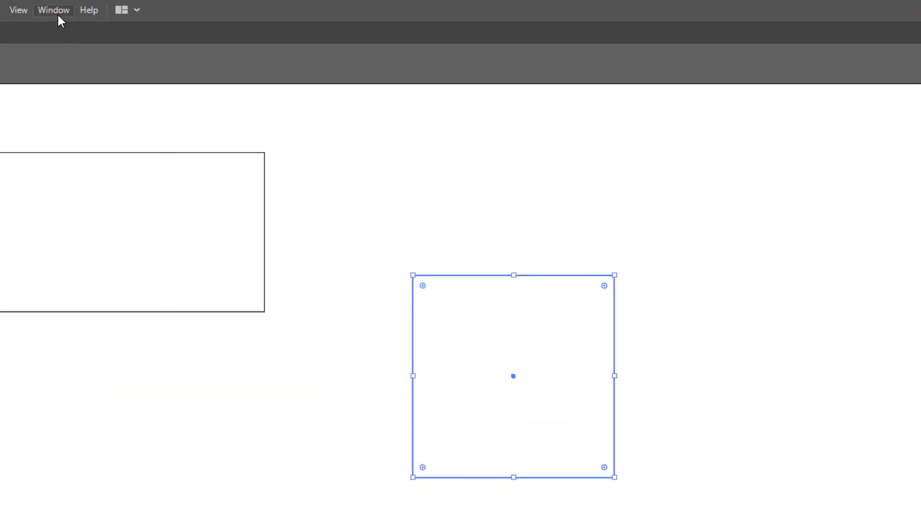
# In the Transform panel, unlink the corner radii and raise the square's top-right radius to 169 px.
pyautogui.click(79, 11)
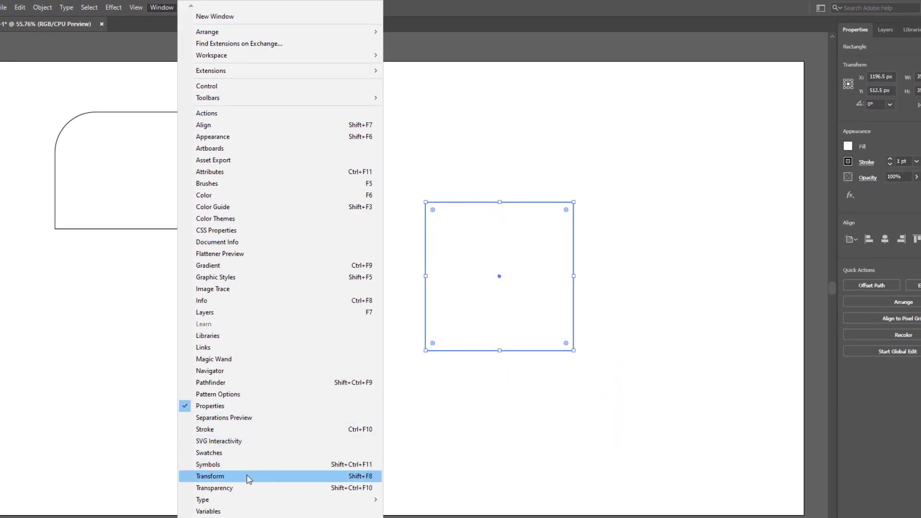
pyautogui.click(247, 478)
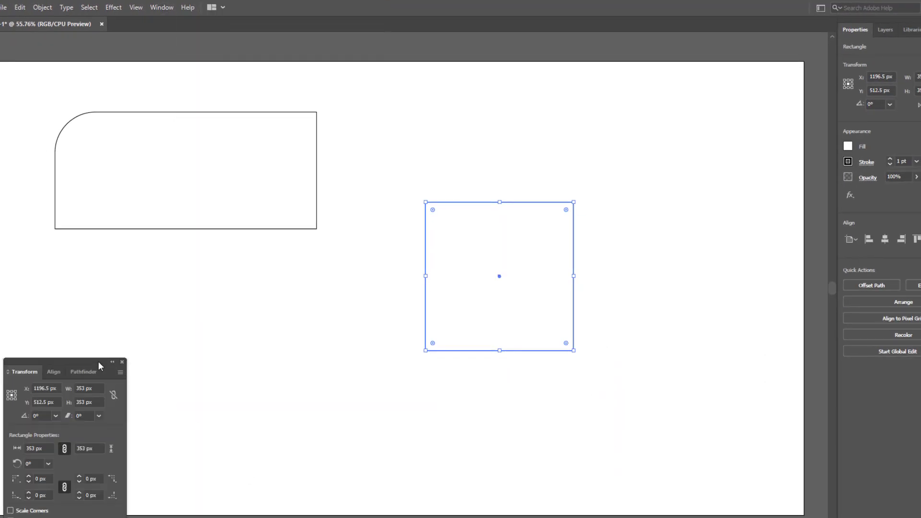
pyautogui.moveTo(96, 364); pyautogui.dragTo(368, 206)
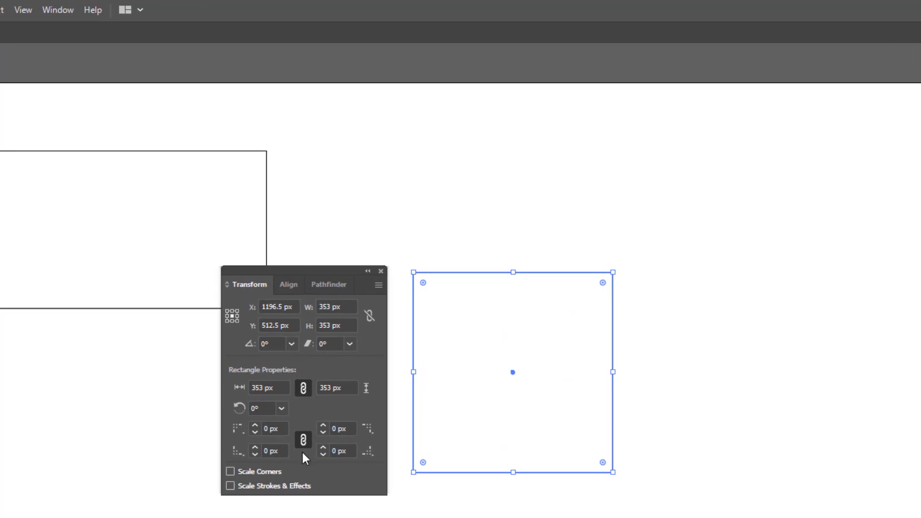
pyautogui.click(303, 439)
pyautogui.click(323, 425)
pyautogui.moveTo(324, 425); pyautogui.dragTo(323, 425)
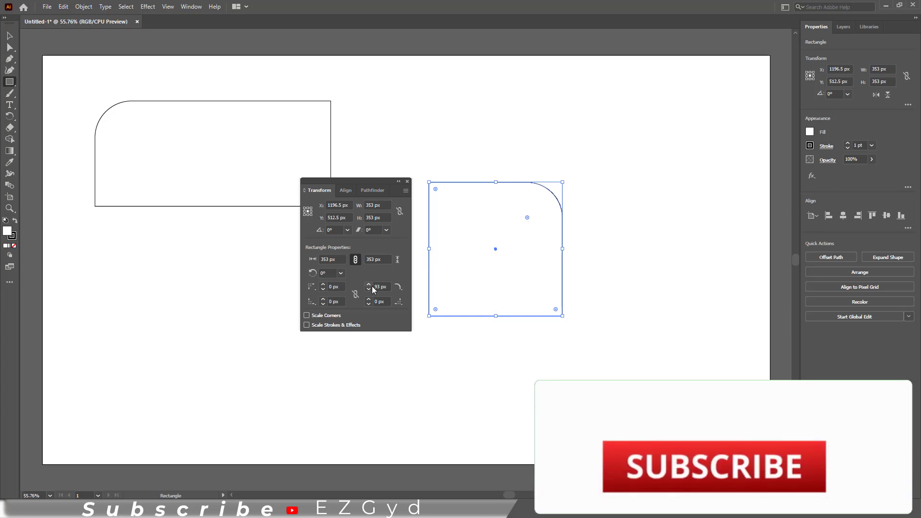
pyautogui.moveTo(369, 285); pyautogui.dragTo(369, 287)
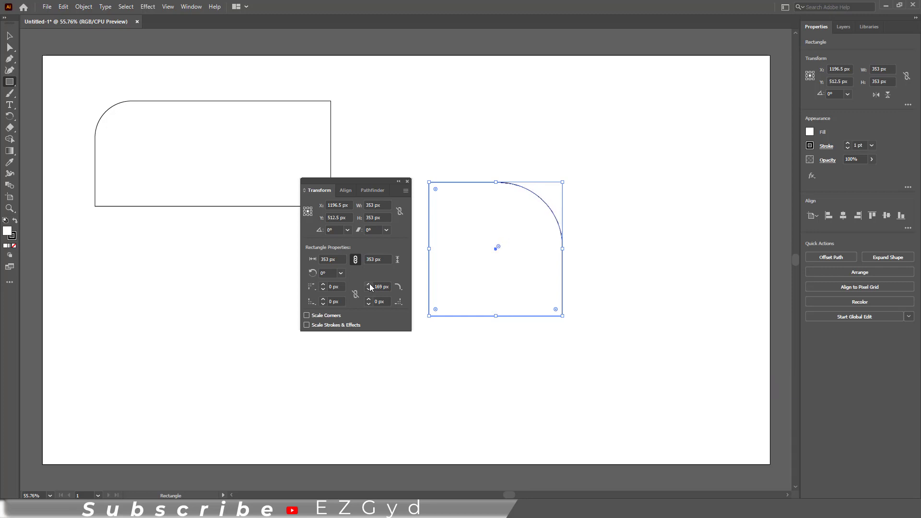
# Select the whole rounded square with the Selection tool.
pyautogui.click(10, 38)
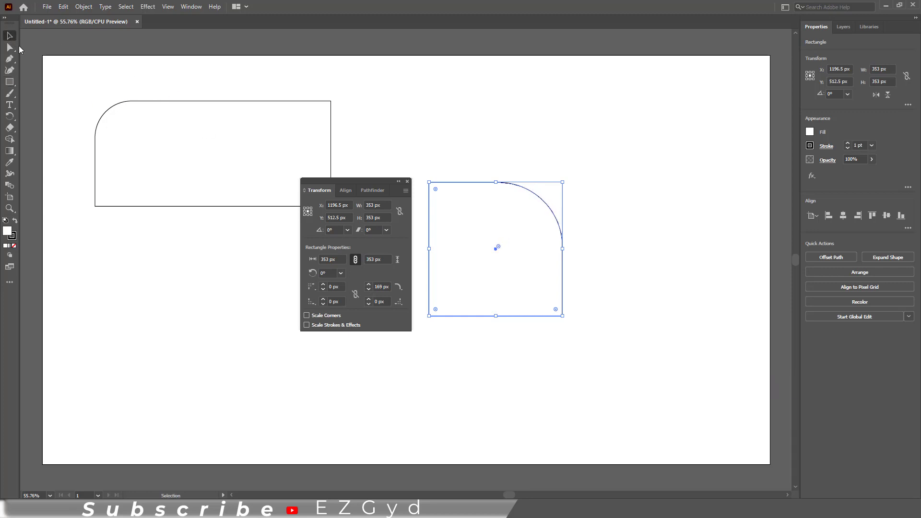
pyautogui.click(607, 264)
pyautogui.moveTo(463, 165); pyautogui.dragTo(612, 288)
# Close the Transform panel and move the rounded square below the rectangle.
pyautogui.click(581, 232)
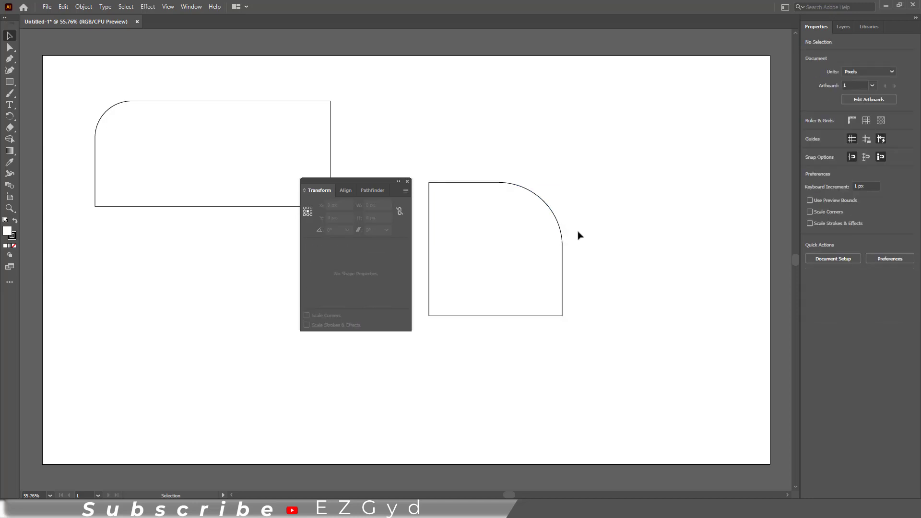
pyautogui.click(408, 183)
pyautogui.moveTo(447, 208); pyautogui.dragTo(124, 254)
# Add a letter E in Myriad Pro, scale it to 445.29 pt and shift it down-right.
pyautogui.press('t')
pyautogui.click(394, 175)
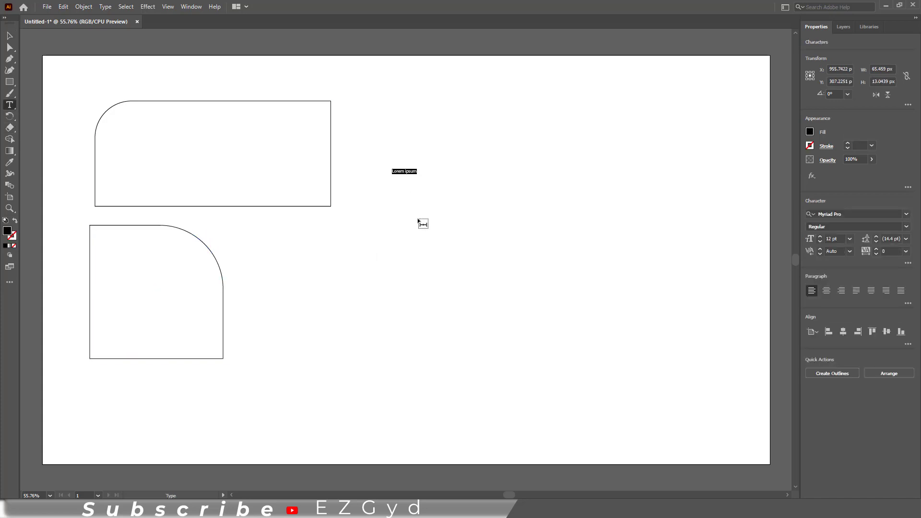
pyautogui.write('8')
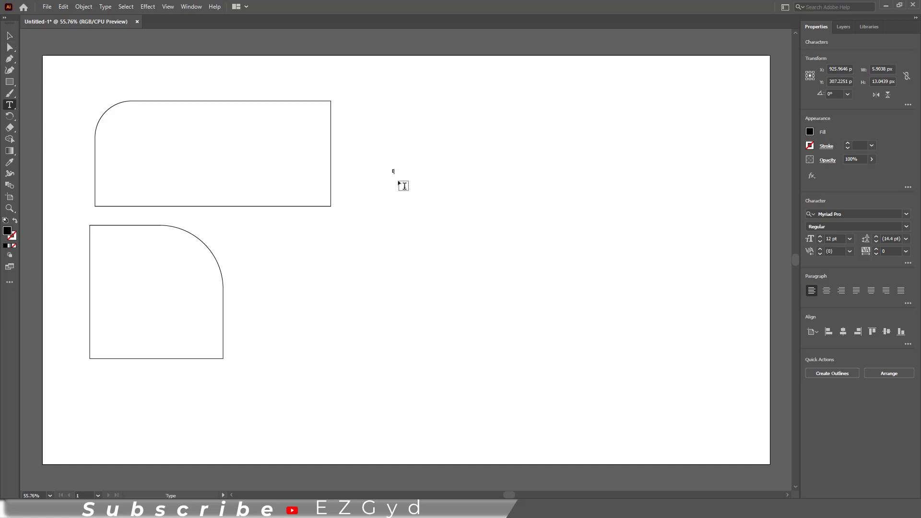
pyautogui.click(9, 35)
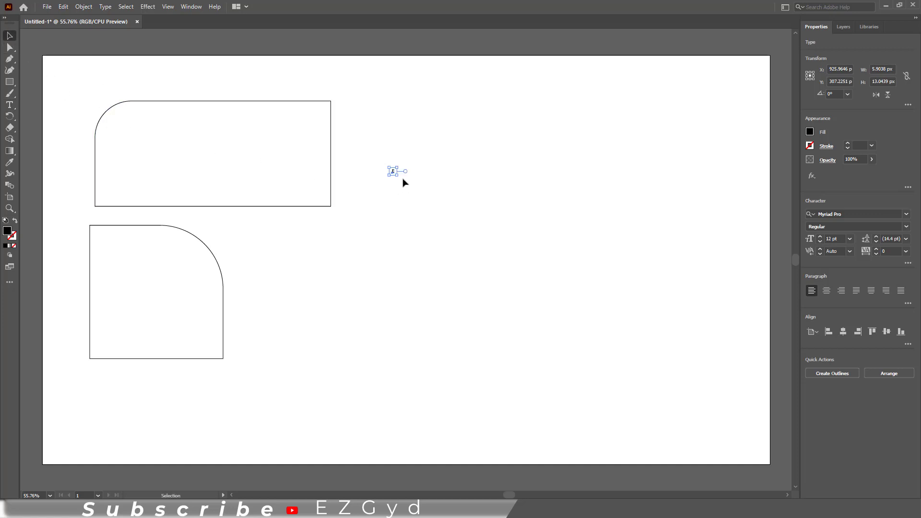
pyautogui.moveTo(398, 176); pyautogui.dragTo(390, 251)
pyautogui.moveTo(389, 217); pyautogui.dragTo(419, 282)
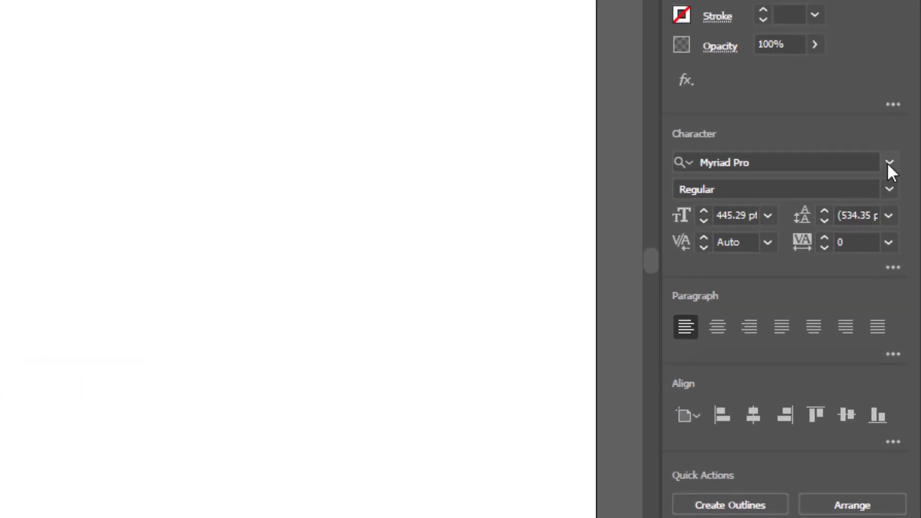
# Set the E's font to Tw Cen MT Condensed Extra Bold and enlarge it to 635.1 pt.
pyautogui.click(888, 163)
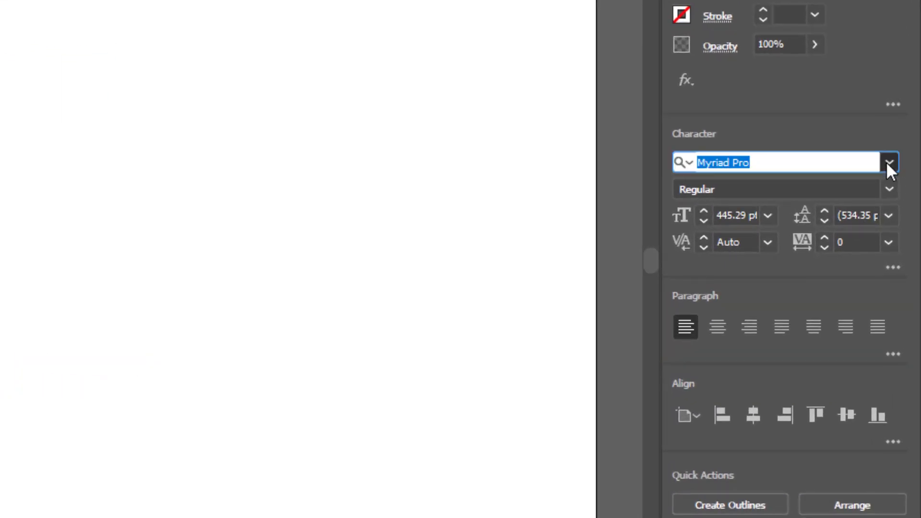
pyautogui.scroll(-15, 819, 455)
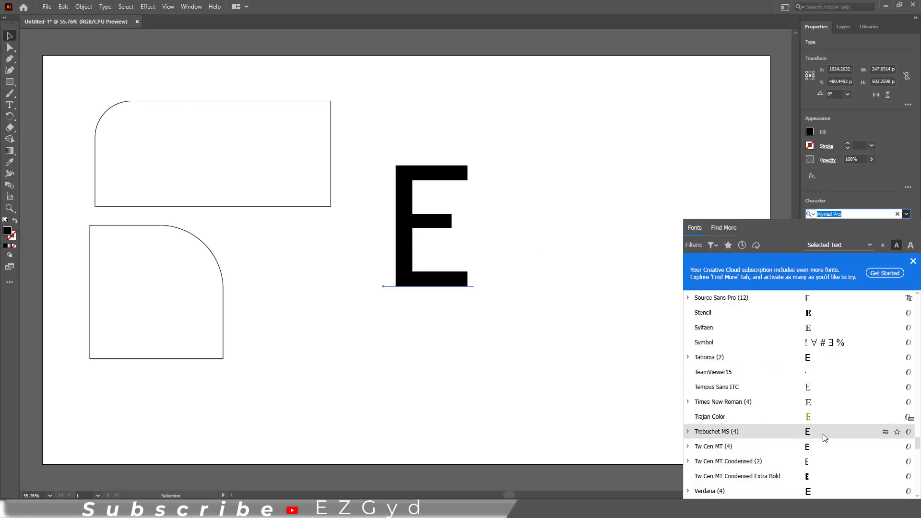
pyautogui.scroll(-3, 823, 433)
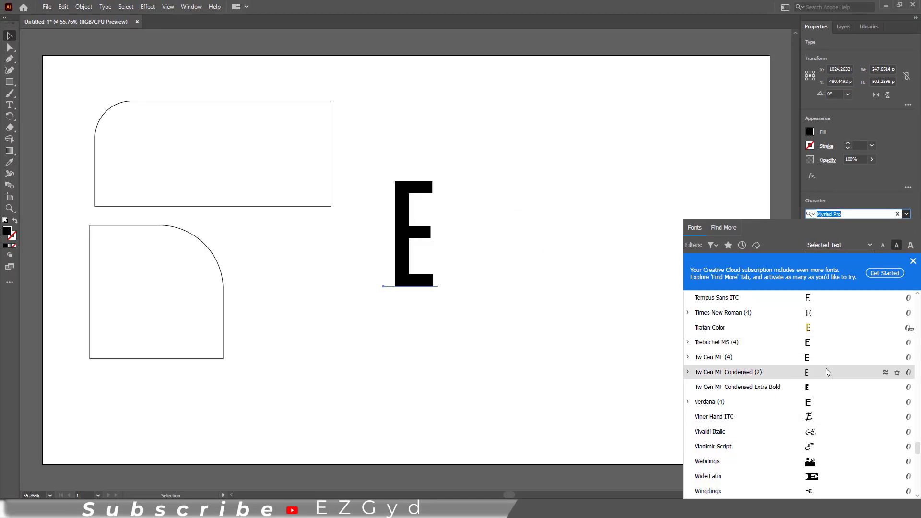
pyautogui.click(825, 386)
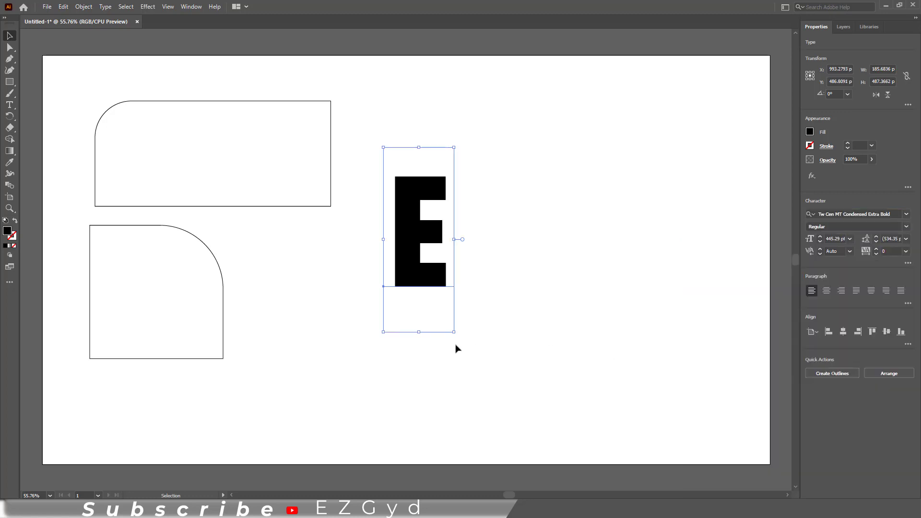
pyautogui.moveTo(534, 391); pyautogui.dragTo(534, 391)
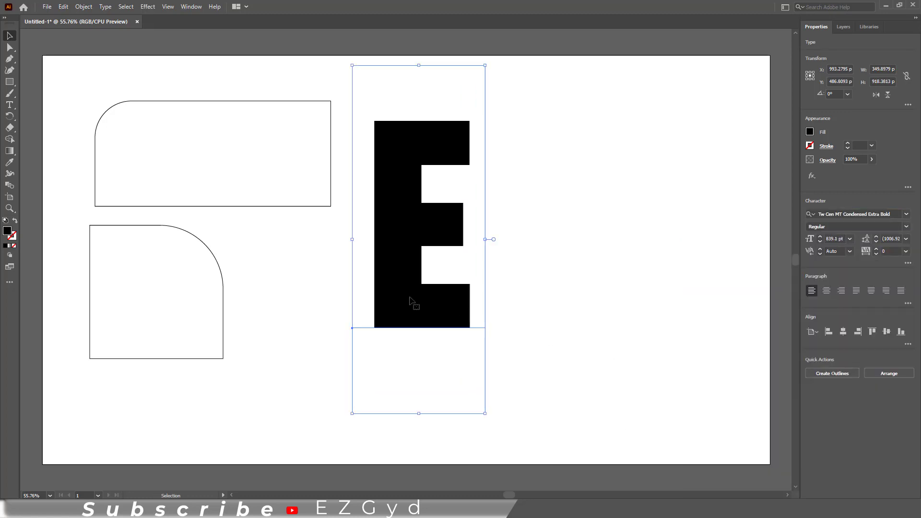
pyautogui.moveTo(413, 302); pyautogui.dragTo(409, 321)
# Turn the E text into outlines with Create Outlines from its context menu.
pyautogui.click(10, 47)
pyautogui.rightClick(408, 242)
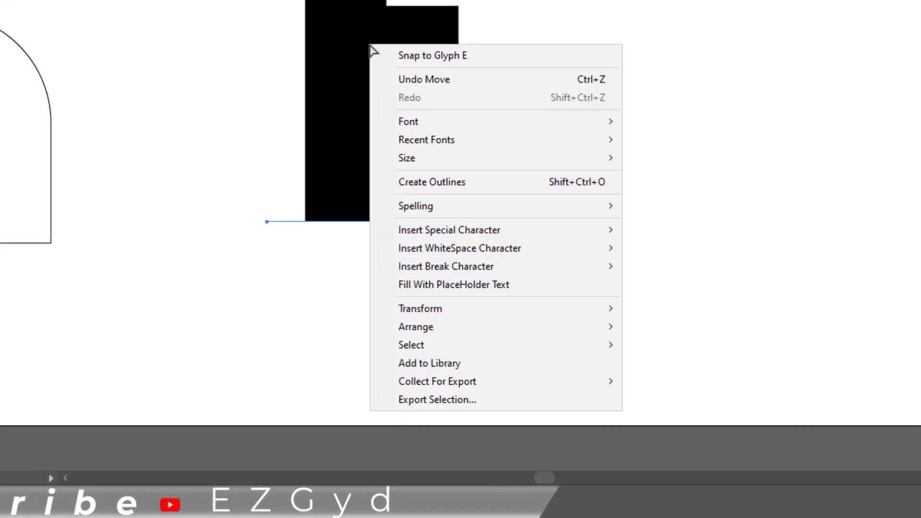
pyautogui.click(502, 161)
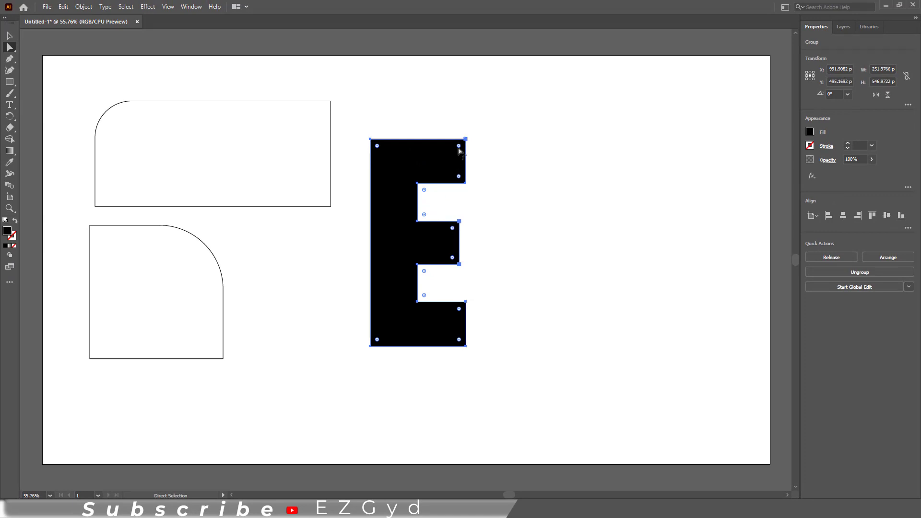
# Drag live-corner widgets to arc the E's top-right, bottom-right and both middle-bar right corners.
pyautogui.moveTo(458, 148)
pyautogui.mouseDown()
pyautogui.moveTo(422, 160)
pyautogui.moveTo(471, 144)
pyautogui.mouseUp()
pyautogui.moveTo(459, 146); pyautogui.dragTo(413, 185)
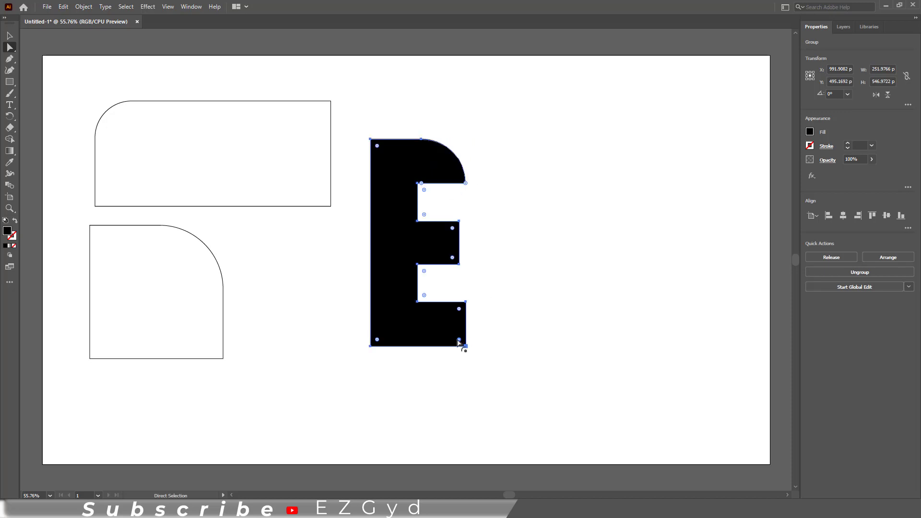
pyautogui.moveTo(459, 340); pyautogui.dragTo(417, 288)
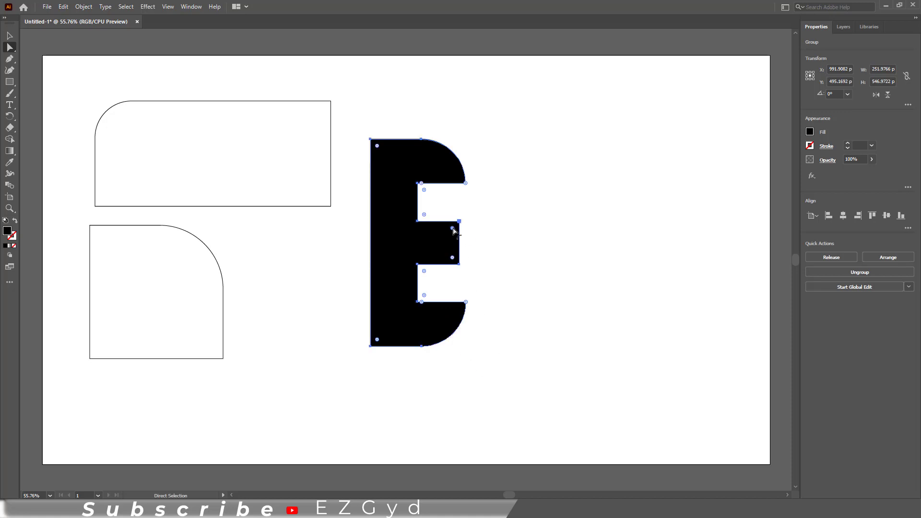
pyautogui.click(453, 259)
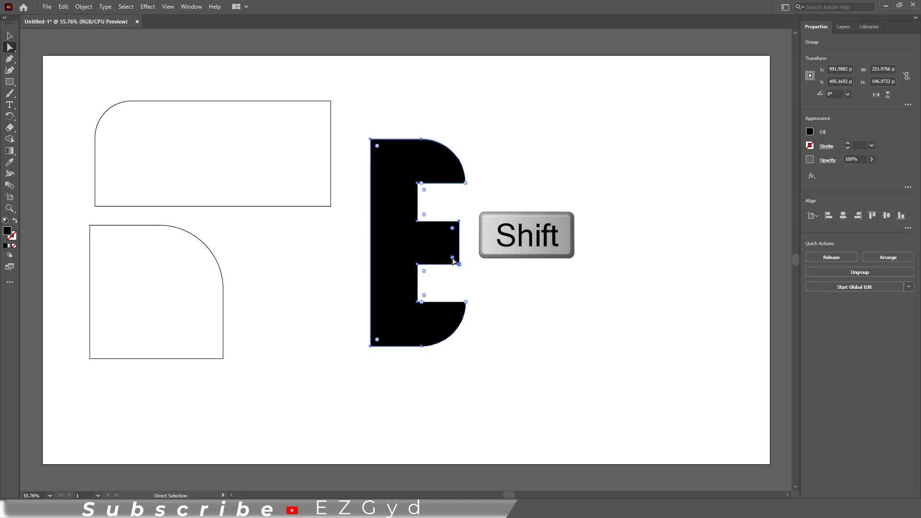
pyautogui.moveTo(453, 260); pyautogui.dragTo(426, 248)
pyautogui.click(551, 345)
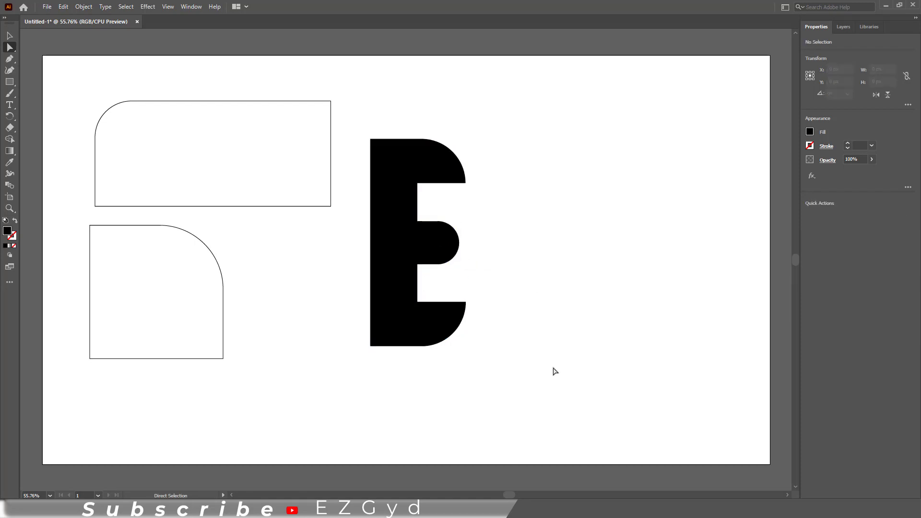